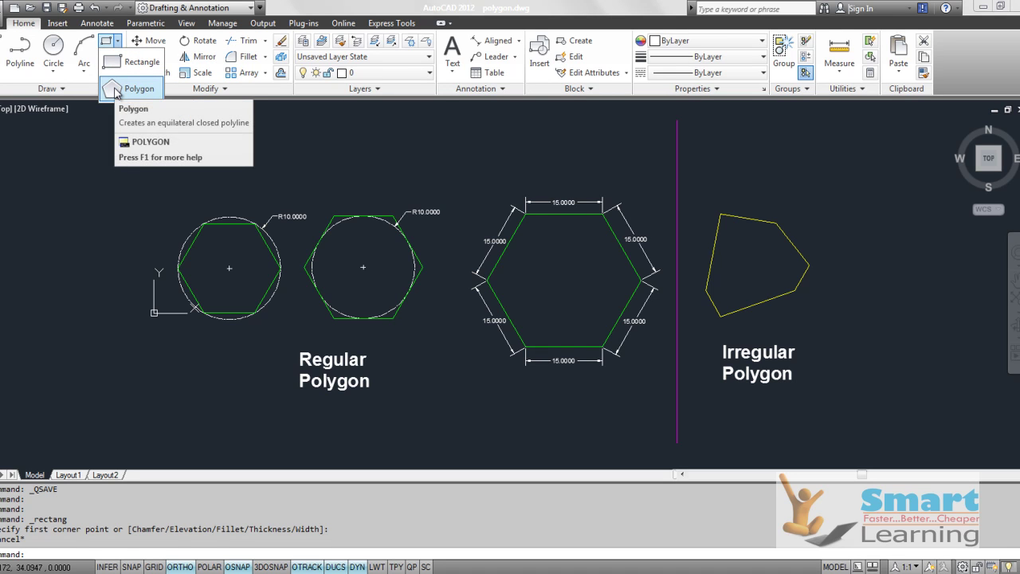
left_click(116, 92)
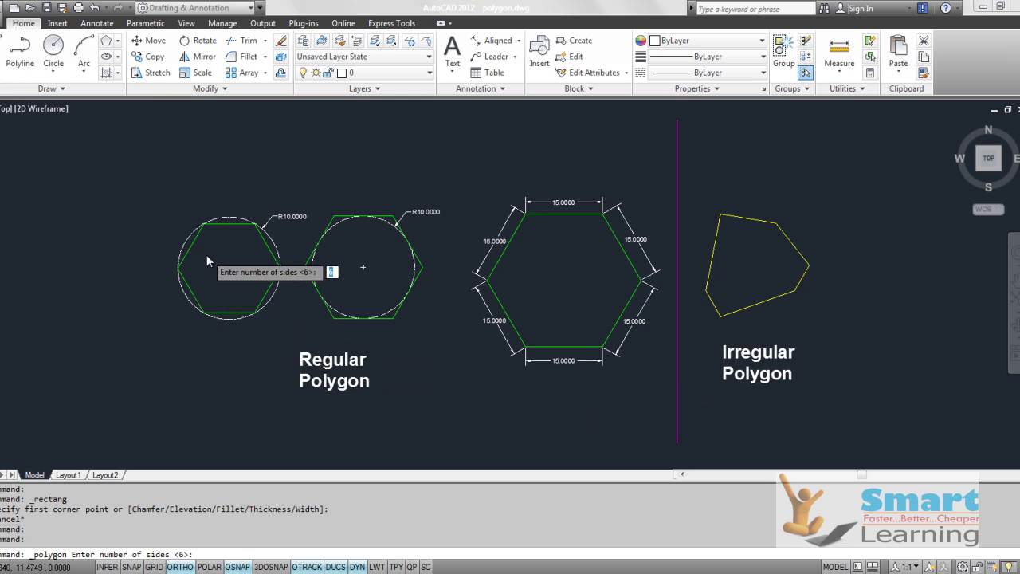
scroll(207, 253, "up", 2)
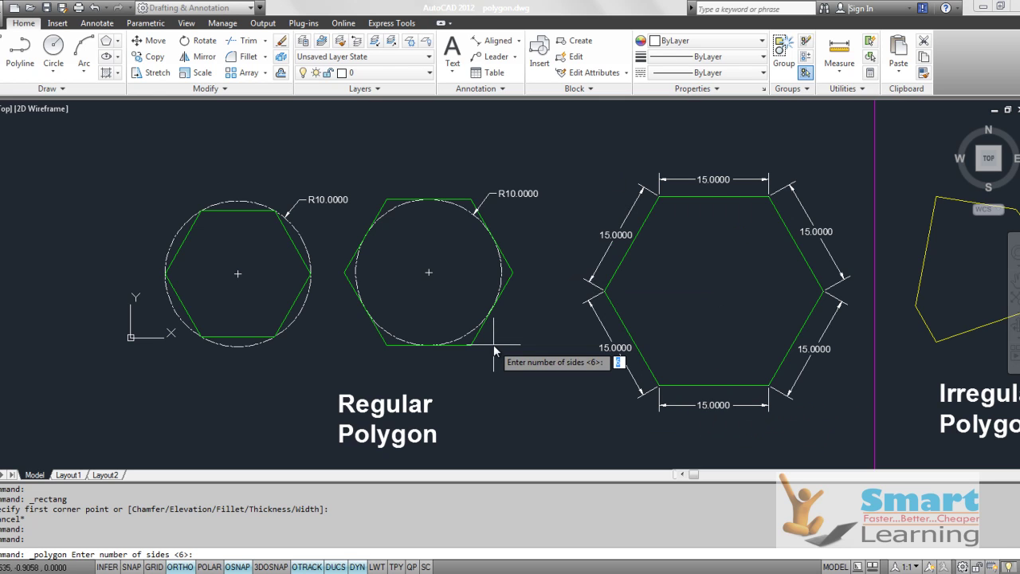
scroll(314, 324, "down", 2)
Step: Draw an eight-sided polygon inscribed in a circle of radius 10 in the empty area below the Regular Polygon label
mouse_move(476, 402)
middle_mouse_down()
mouse_move(428, 287)
mouse_move(449, 152)
middle_mouse_up()
left_click(106, 41)
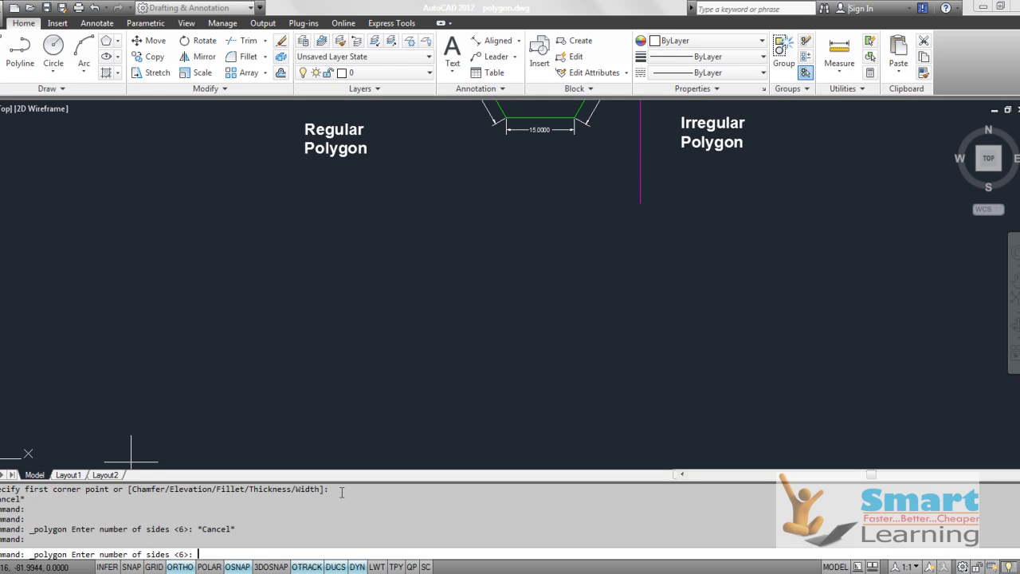
type("8")
key("Return")
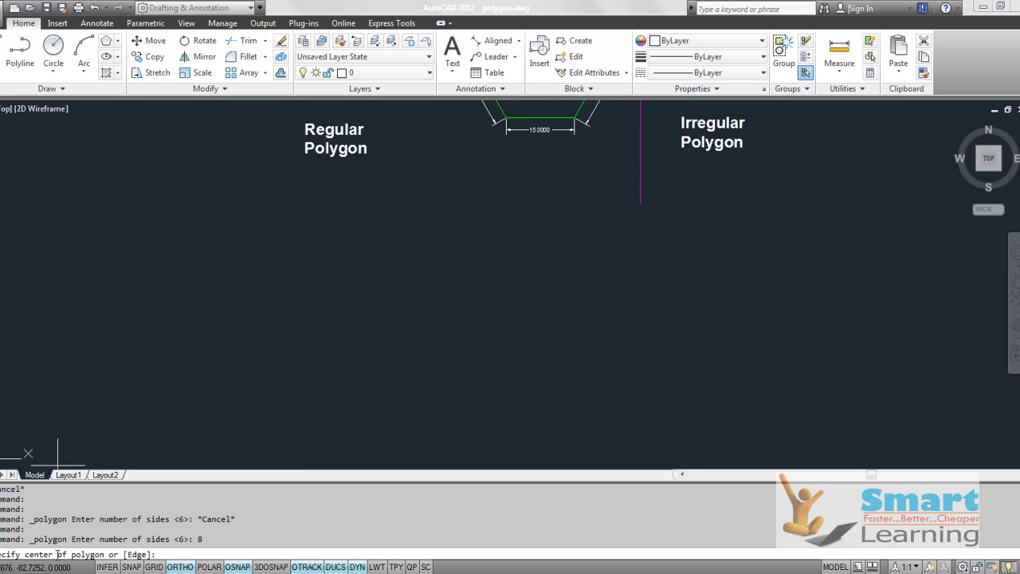
left_click(425, 304)
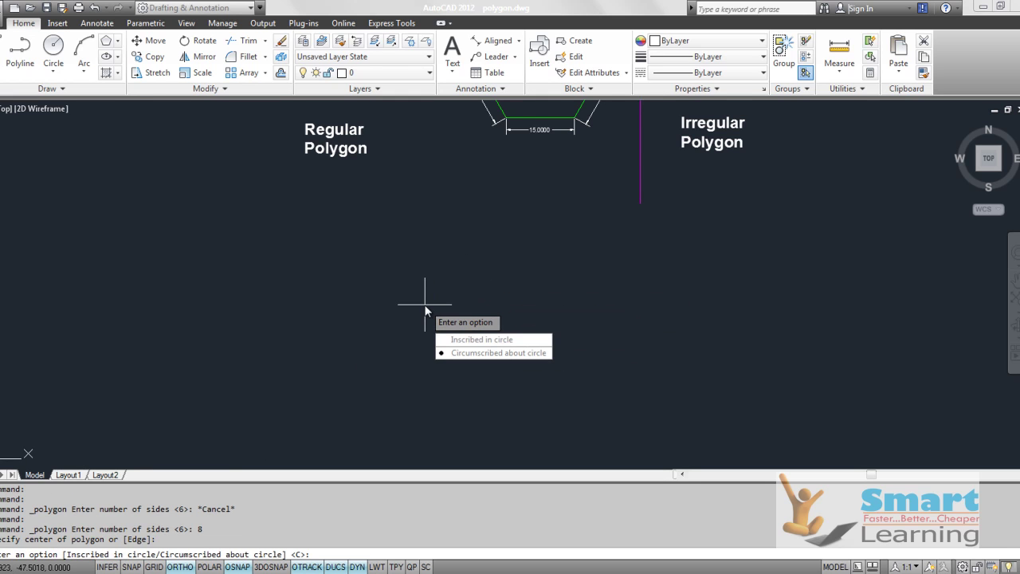
right_click(494, 257)
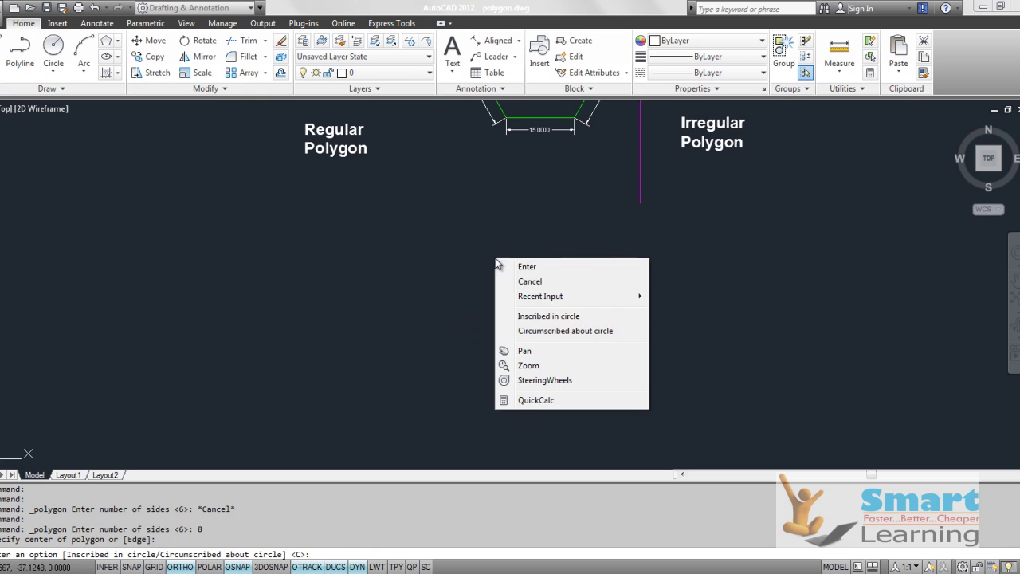
left_click(539, 317)
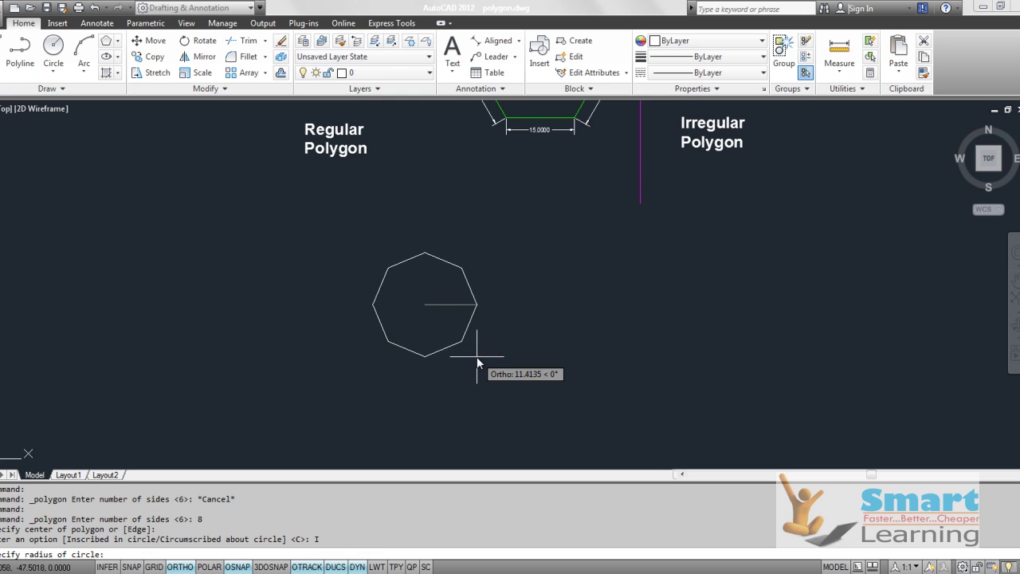
type("10")
key("Return")
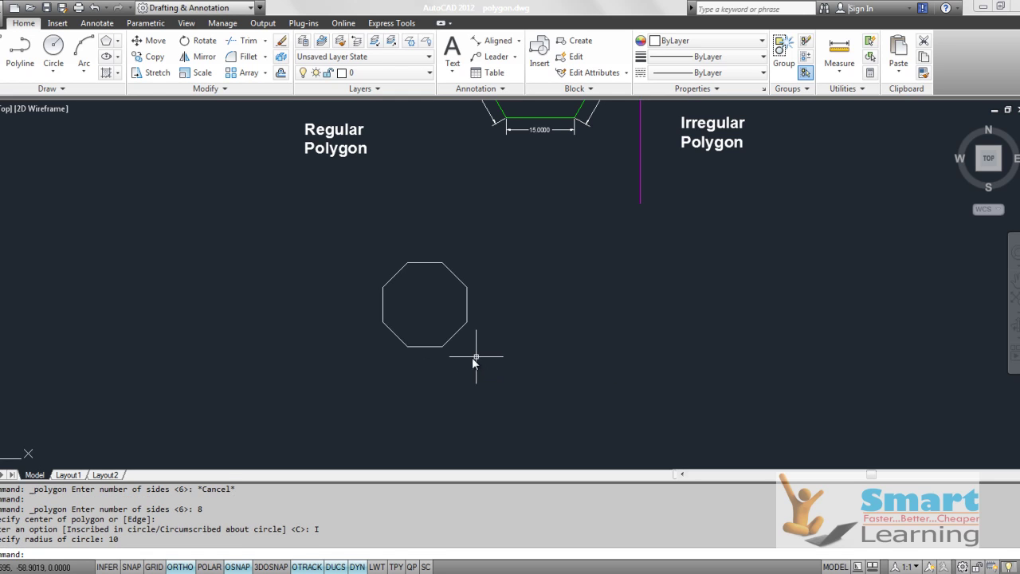
Step: Examine the new octagon and compare it with the reference hexagons drawn inside and around the R10 circles
scroll(397, 301, "up", 2)
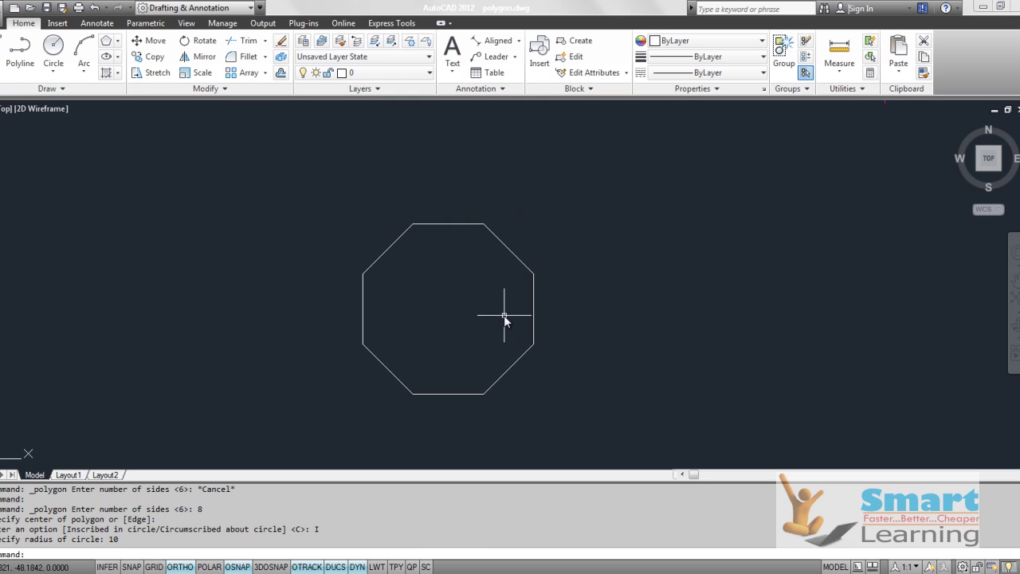
scroll(504, 315, "down", 2)
middle_click_drag(416, 241, 416, 431)
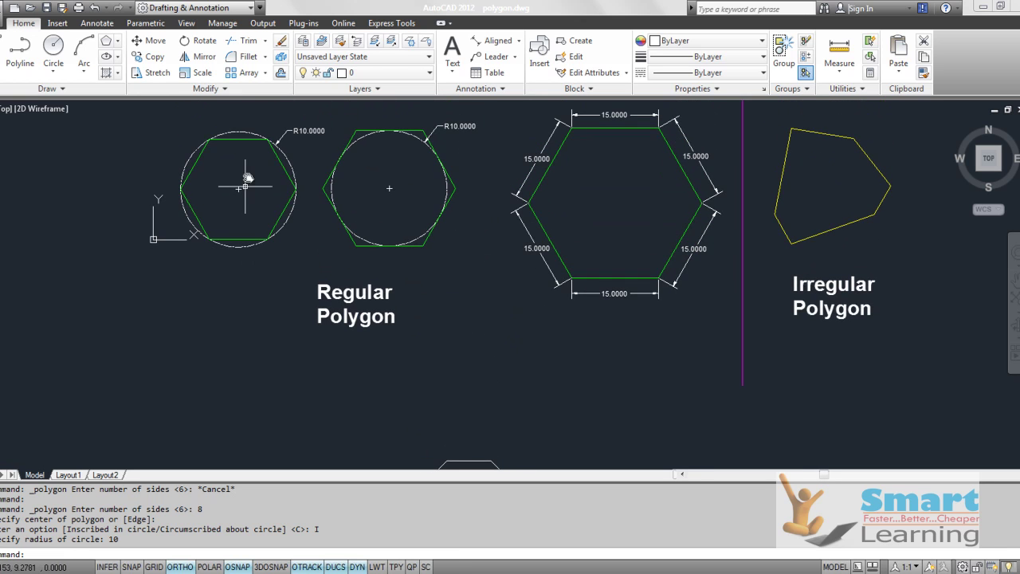
scroll(273, 152, "up", 5)
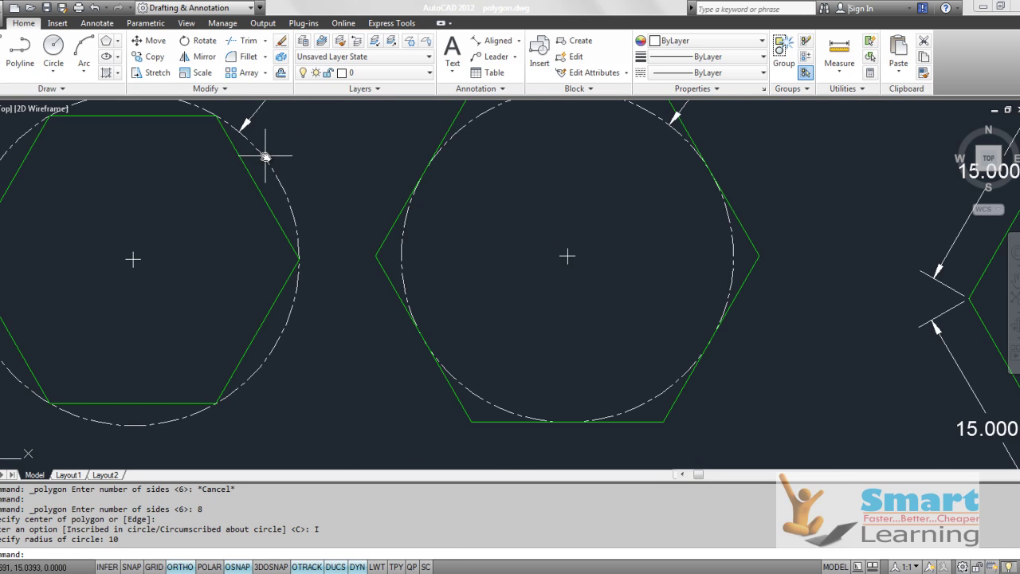
scroll(268, 156, "down", 4)
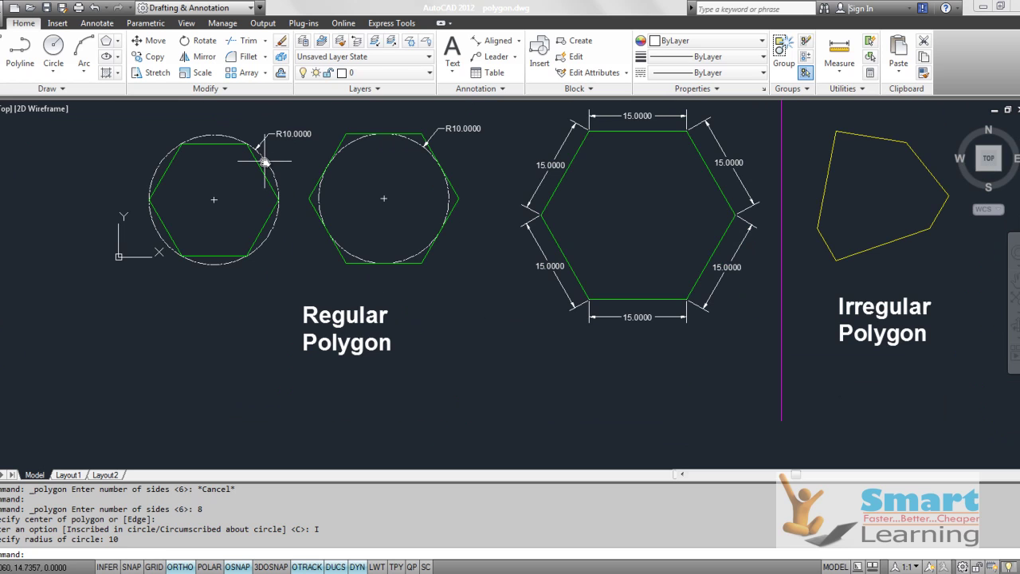
scroll(359, 213, "down", 2)
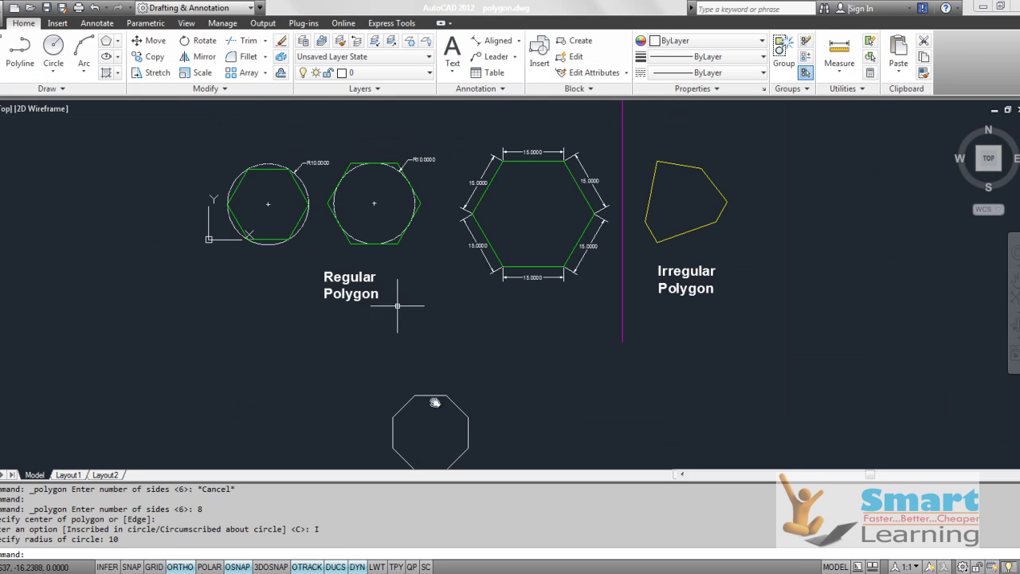
mouse_move(448, 417)
middle_mouse_down()
mouse_move(405, 337)
mouse_move(360, 335)
middle_mouse_up()
scroll(391, 319, "up", 1)
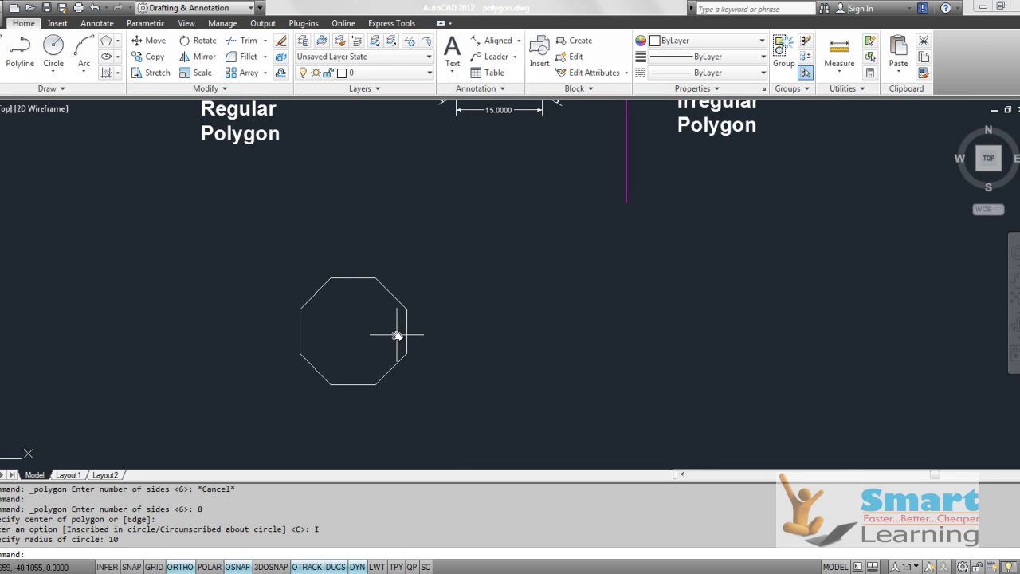
Step: Draw a six-sided polygon circumscribed about a circle of radius 10, beside the octagon
type("p")
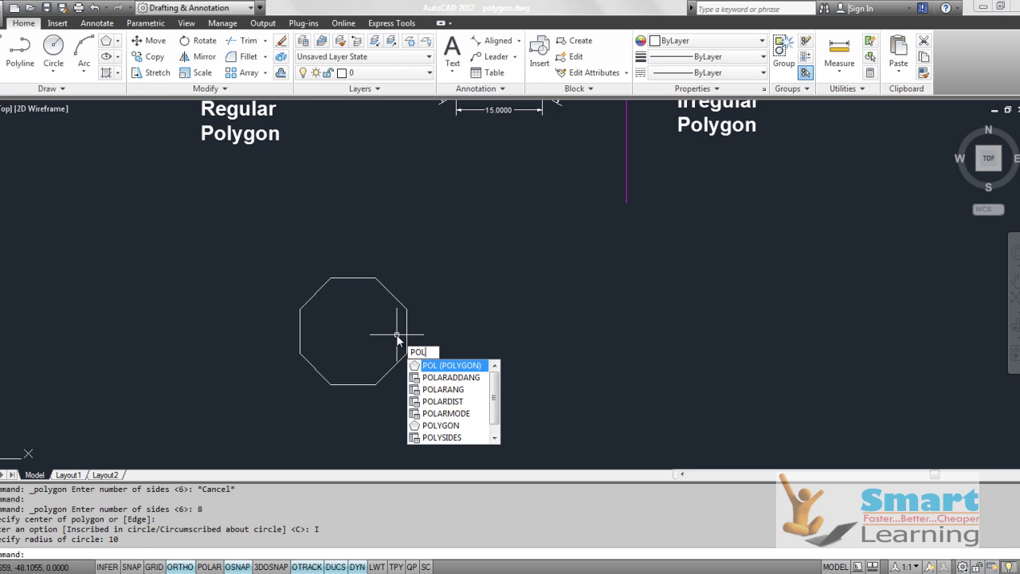
key("Return")
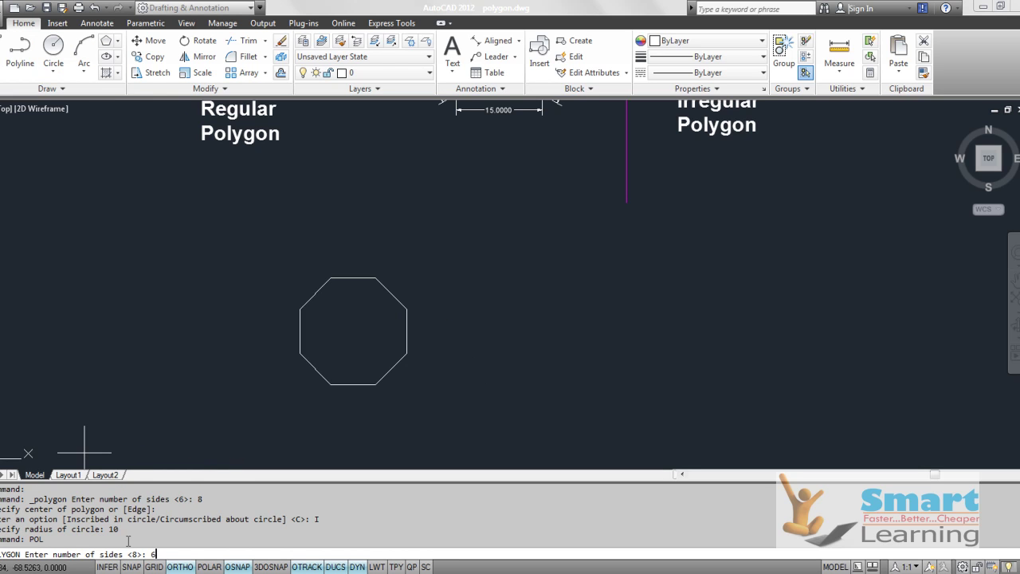
type("6")
key("Return")
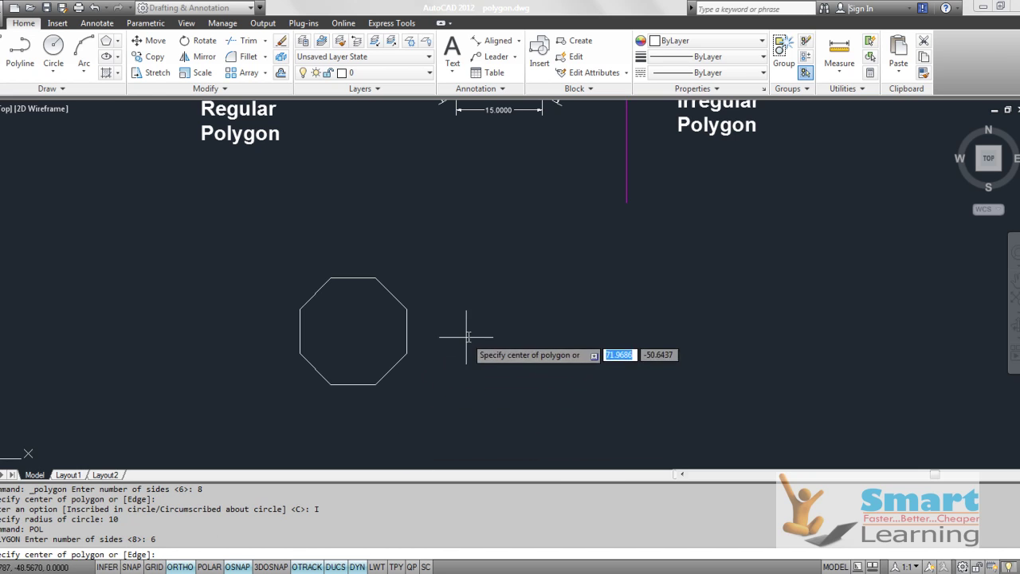
left_click(526, 326)
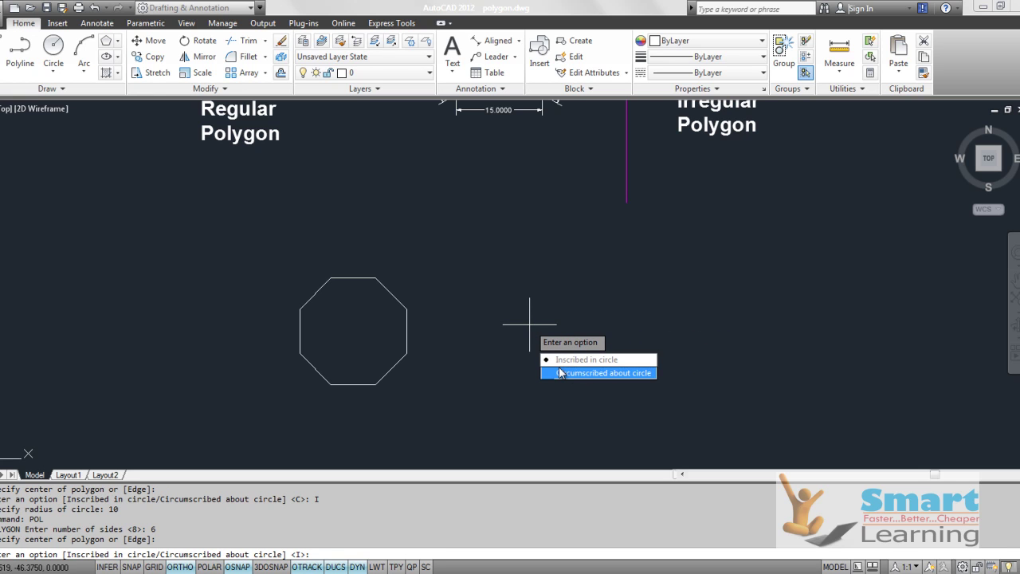
right_click(520, 256)
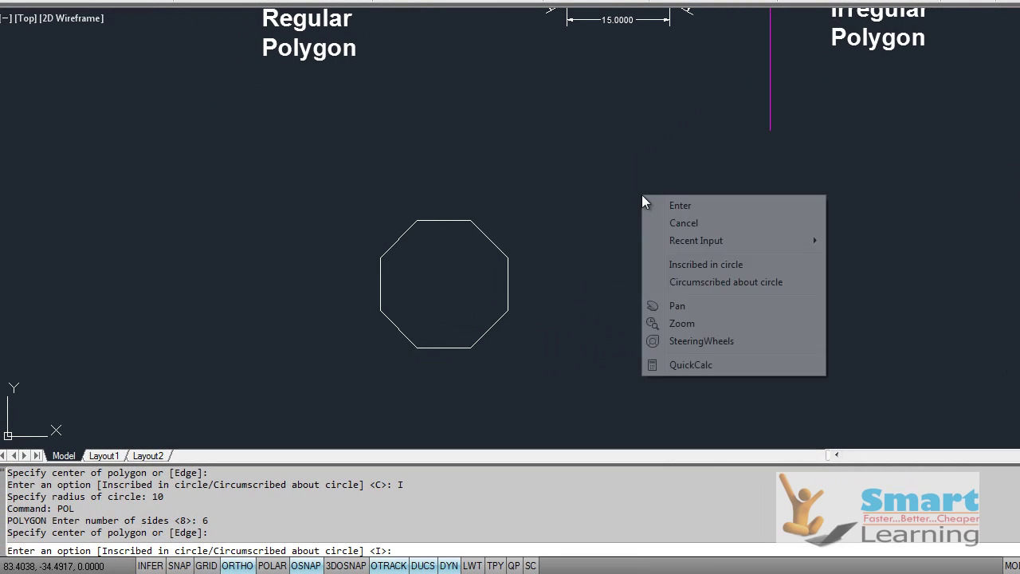
left_click(715, 284)
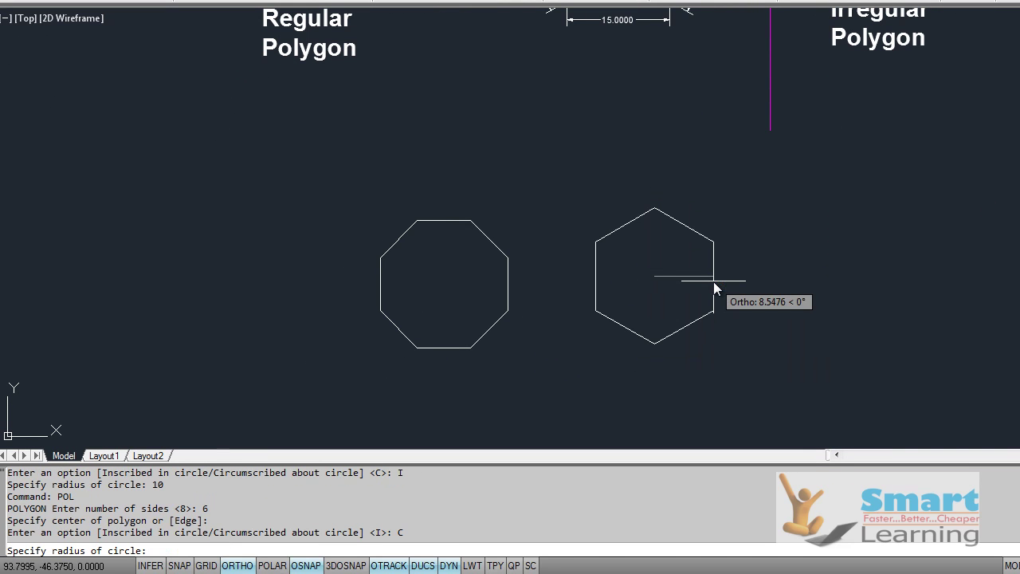
type("10")
key("Return")
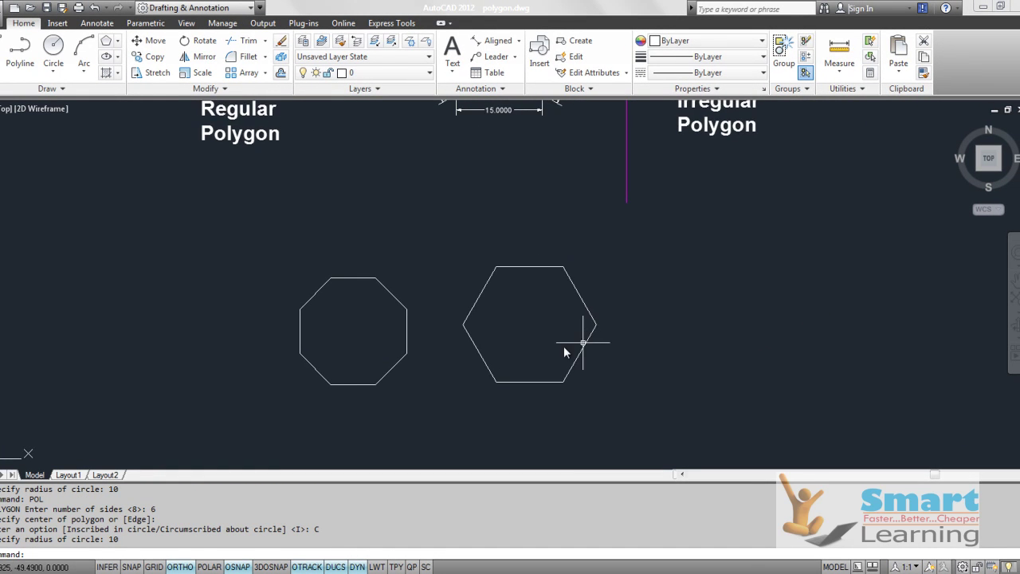
Step: Add an aligned dimension to the octagon's vertical side facing the hexagon, placed just outside the shape
scroll(529, 344, "up", 3)
scroll(482, 319, "down", 2)
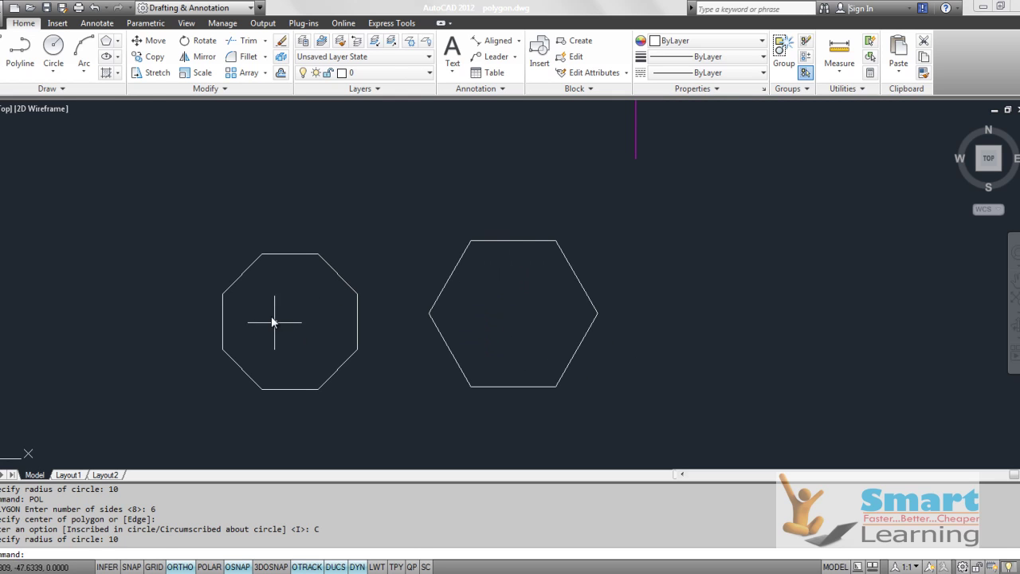
scroll(356, 327, "up", 2)
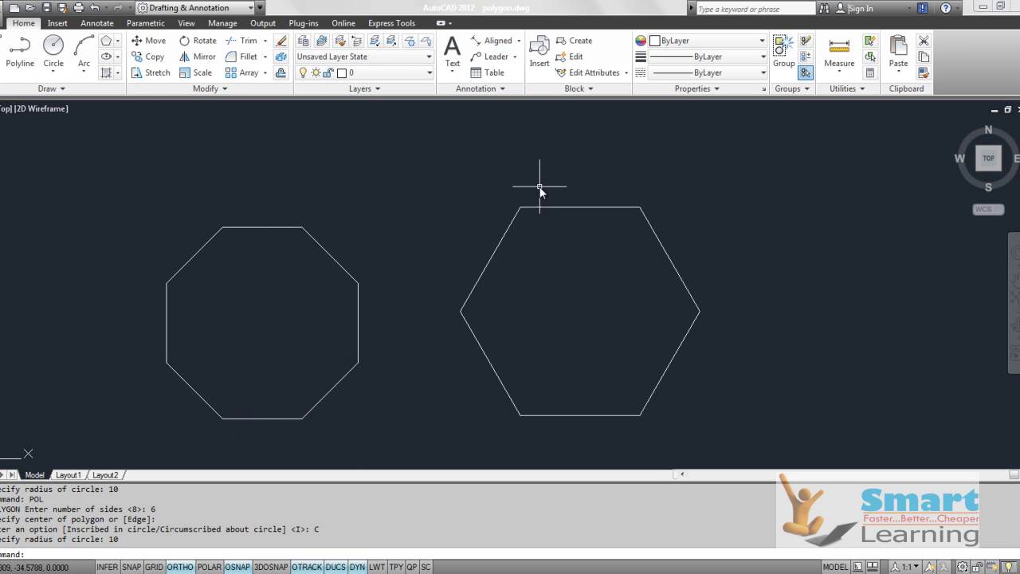
left_click(520, 41)
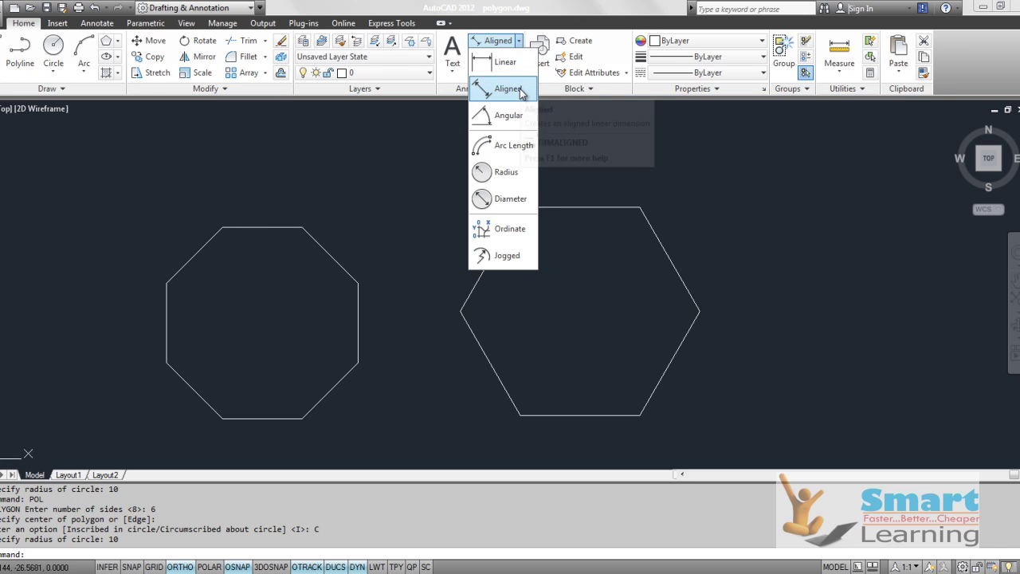
key("Return")
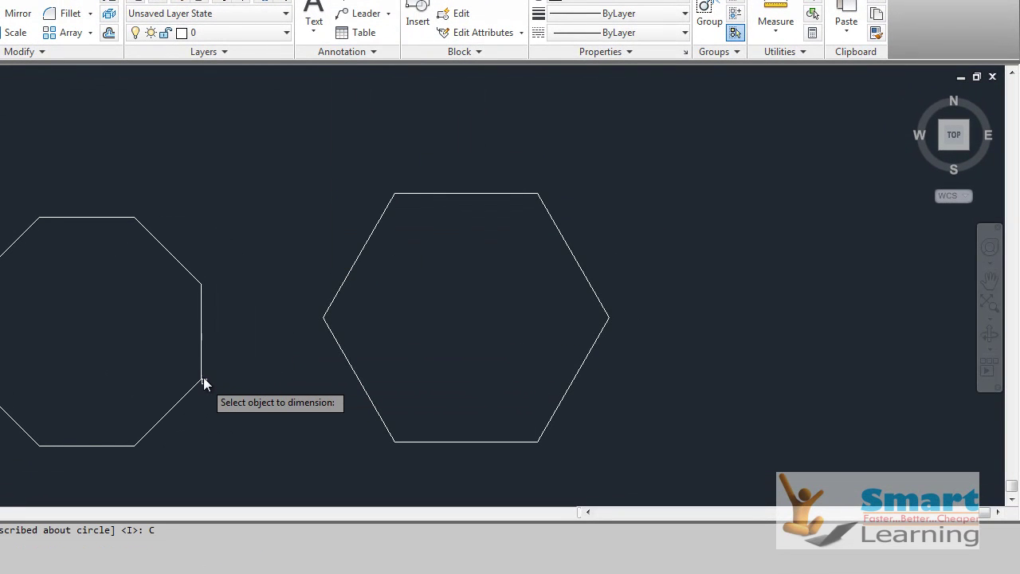
left_click(201, 335)
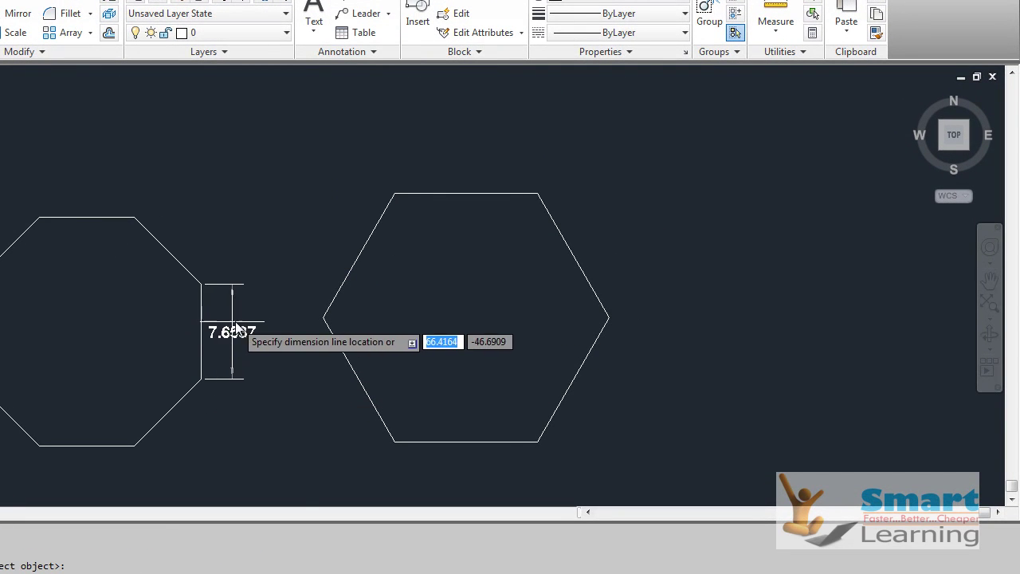
left_click(239, 331)
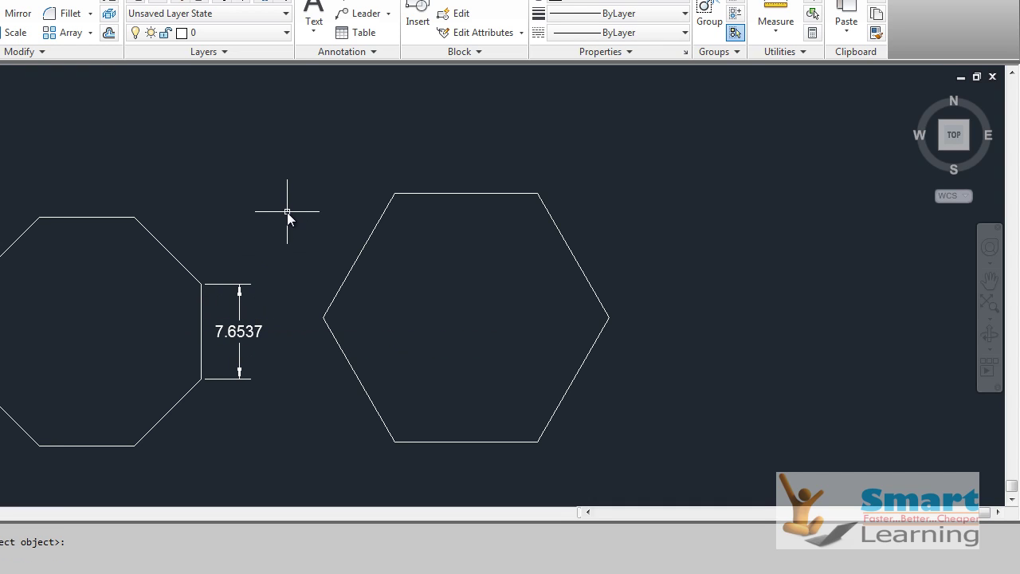
Step: Add an aligned dimension to the hexagon's lower-right side, placed just outside the shape
right_click(286, 212)
left_click(315, 222)
key("Return")
left_click(587, 360)
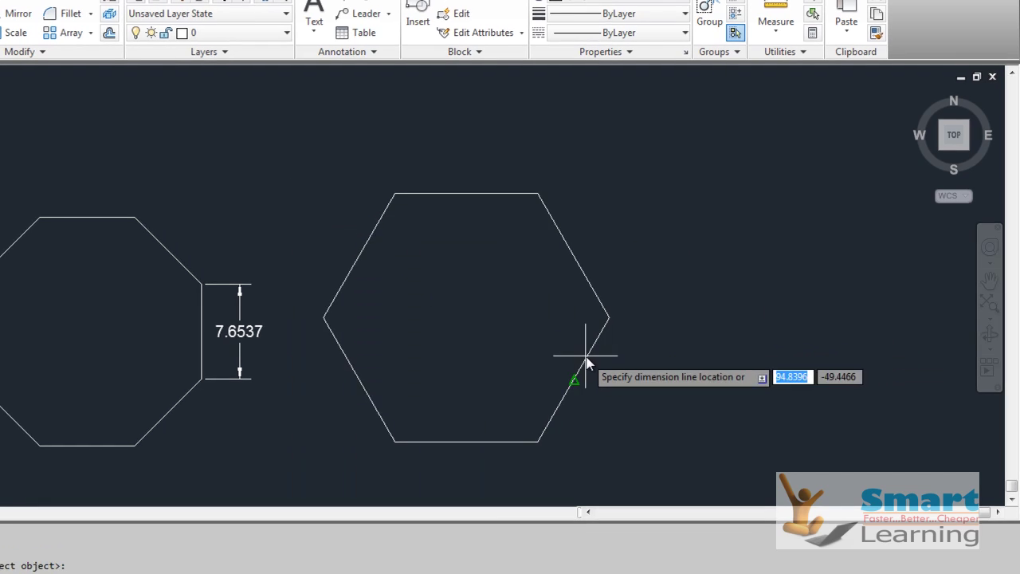
left_click(624, 385)
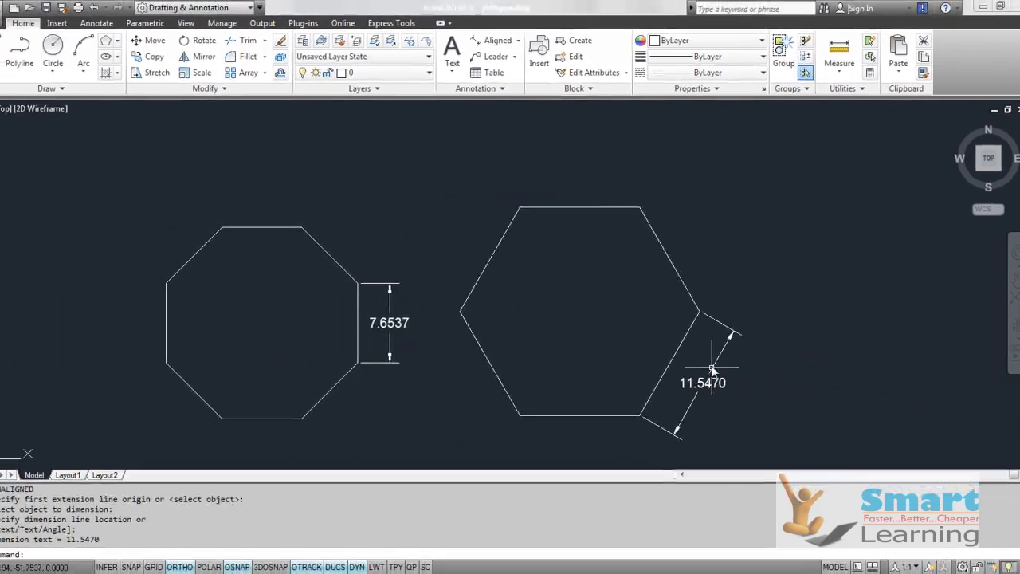
Step: Draw a five-sided polygon by the edge method beside the hexagon, with a horizontal base edge of length 10
scroll(536, 318, "down", 2)
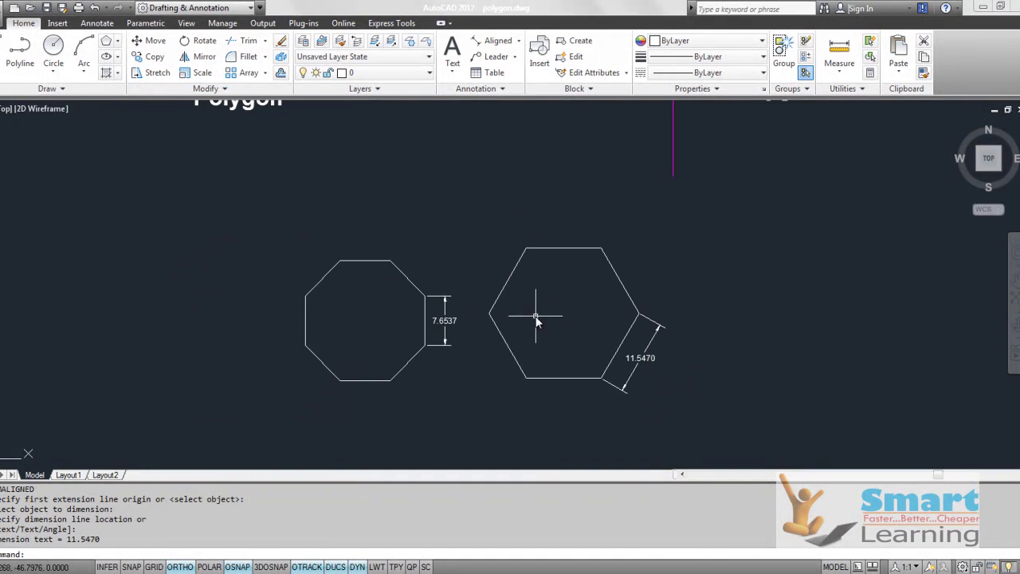
mouse_move(533, 330)
middle_mouse_down()
mouse_move(372, 302)
mouse_move(368, 338)
middle_mouse_up()
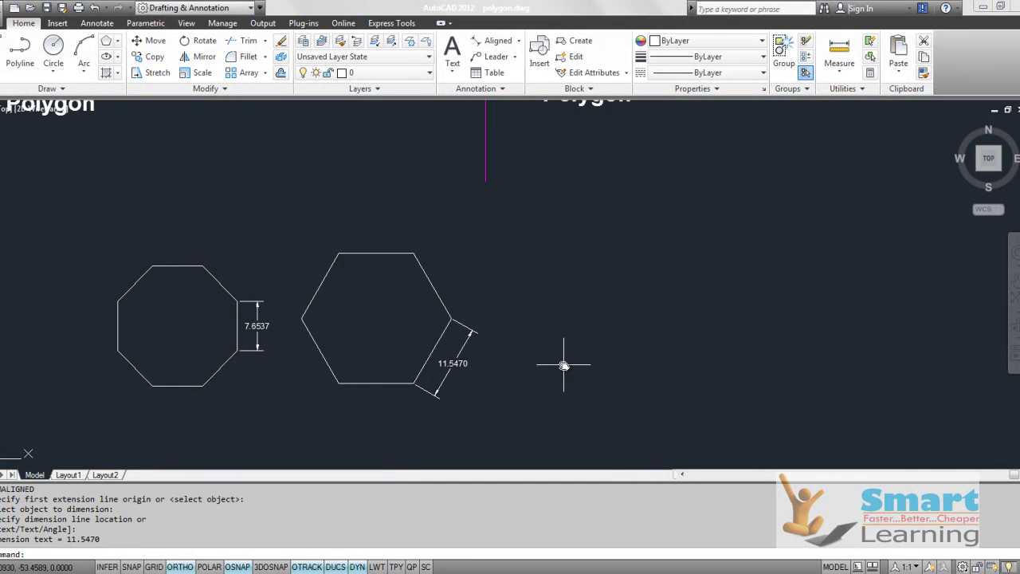
left_click(110, 41)
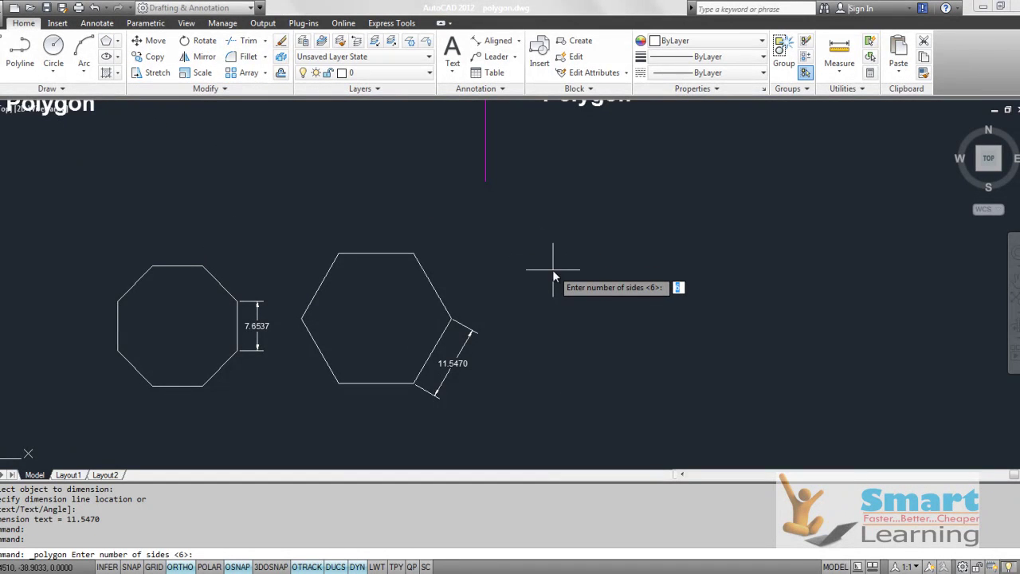
type("5")
key("Return")
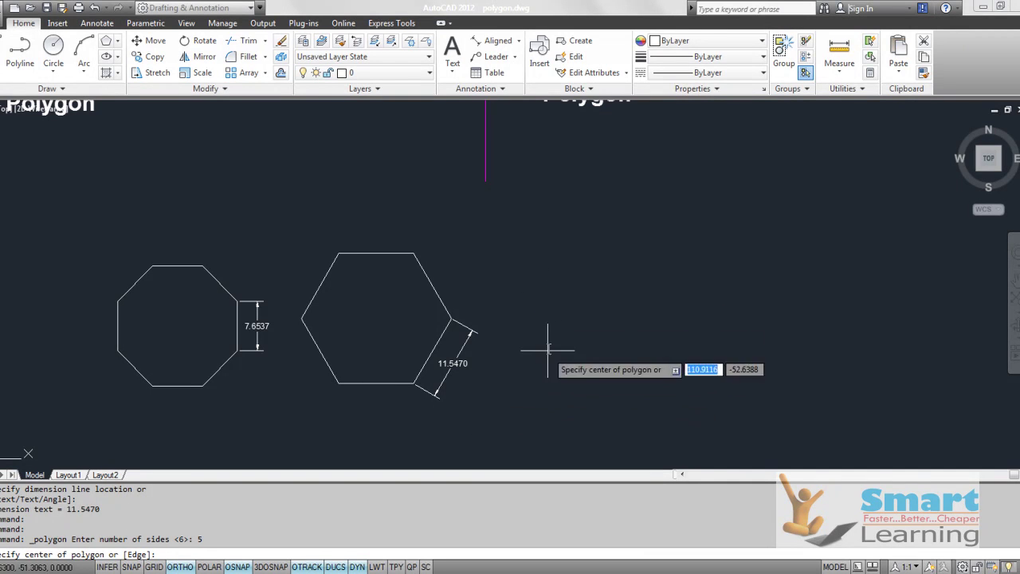
right_click(555, 256)
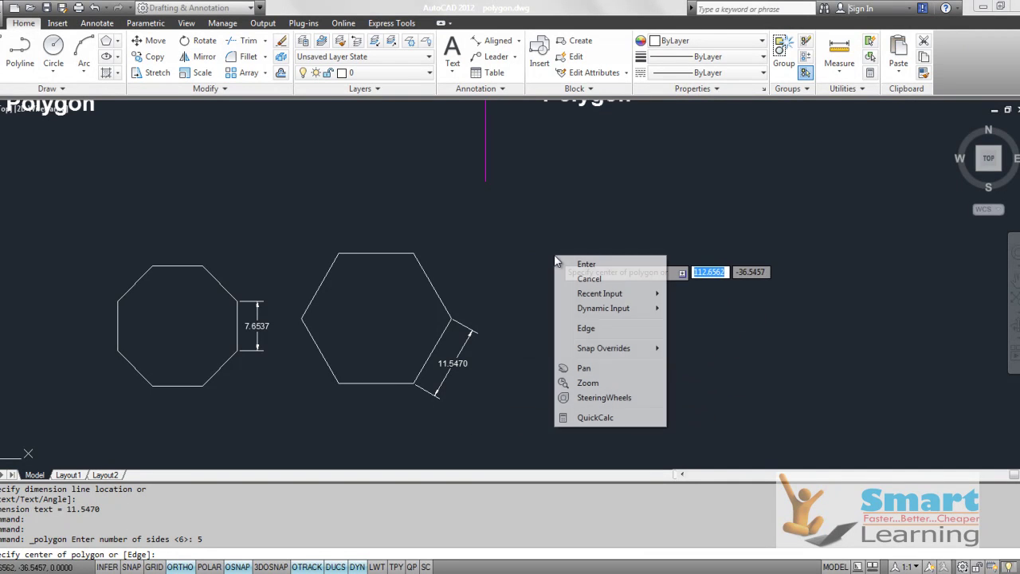
left_click(586, 329)
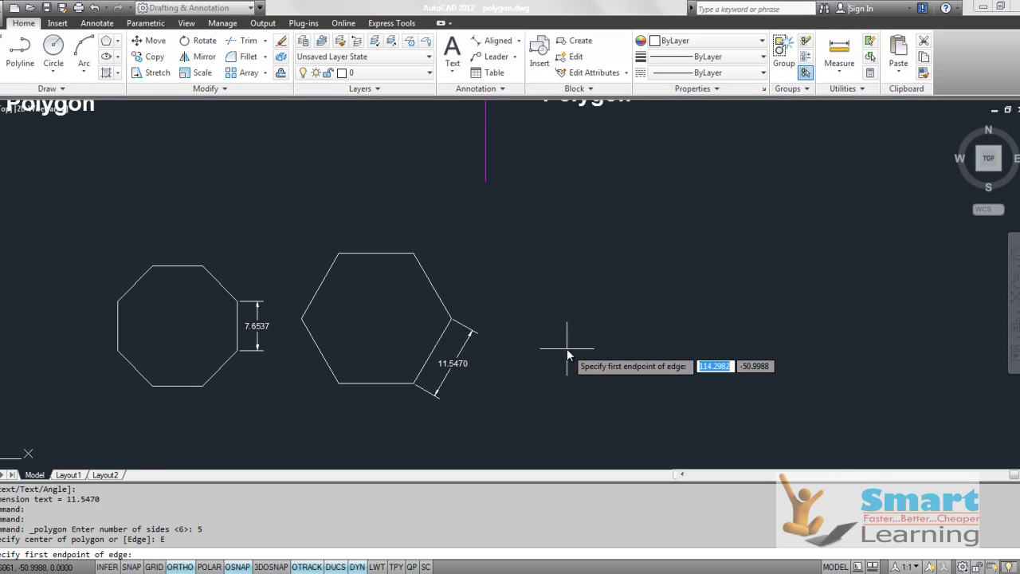
left_click(566, 348)
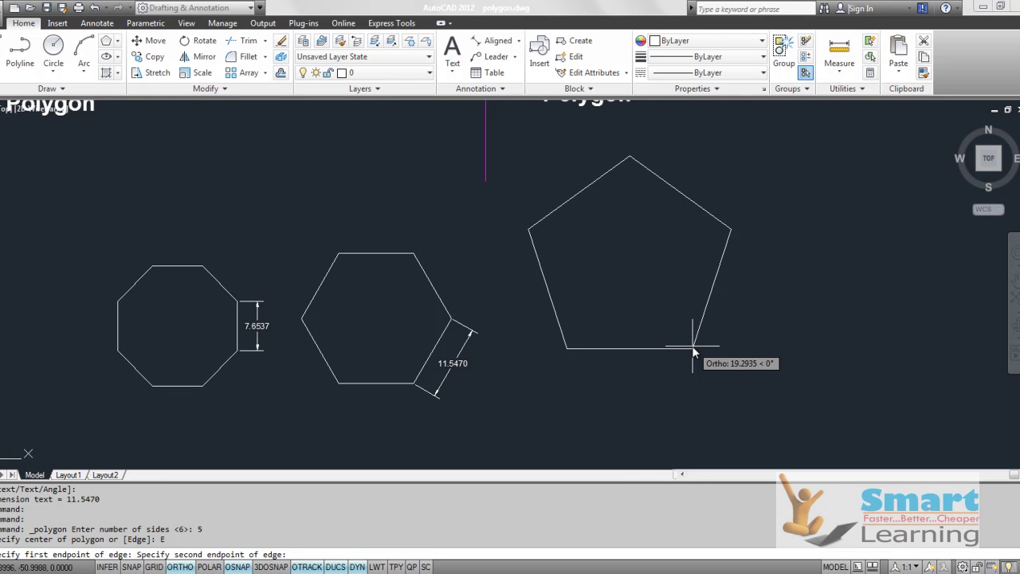
type("1")
key("Return")
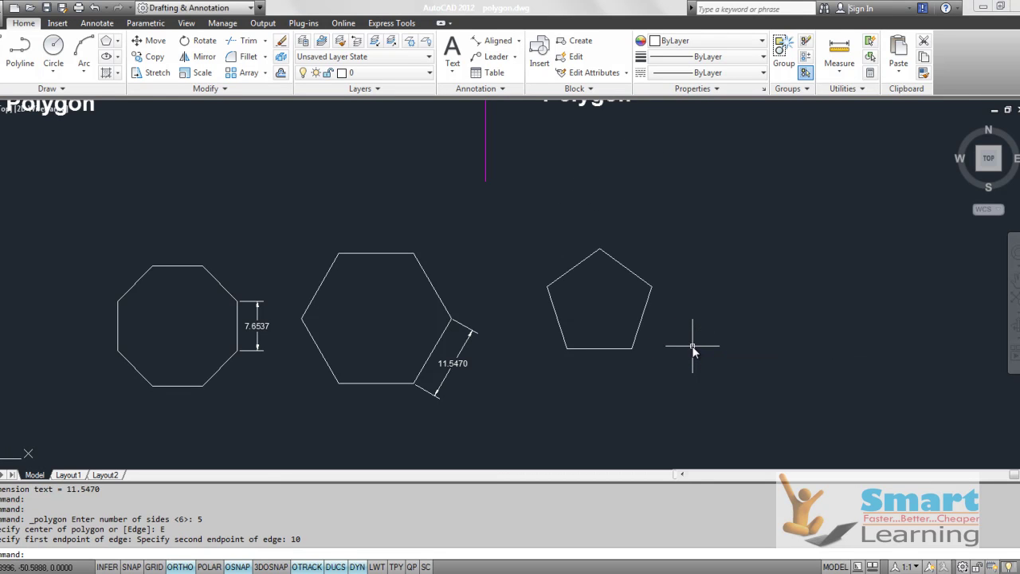
Step: Add an aligned dimension to the pentagon's horizontal base edge, placed just below the shape
left_click(490, 39)
key("Return")
left_click(591, 347)
left_click(596, 373)
left_click(596, 378)
Step: Add an aligned dimension to the pentagon's lower-right side, placed just outside the shape
scroll(620, 342, "up", 3)
right_click(730, 267)
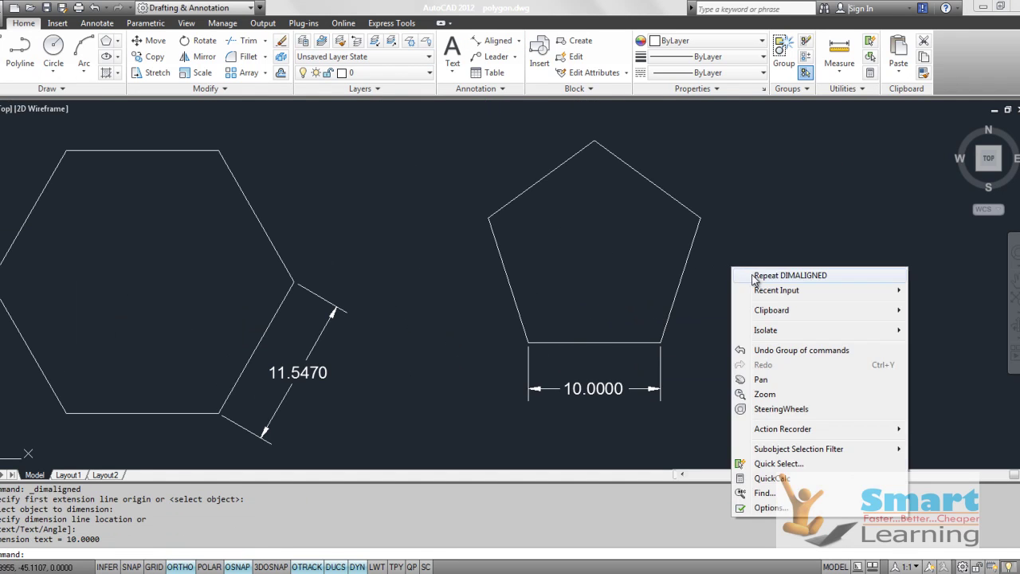
left_click(753, 275)
key("Return")
left_click(683, 275)
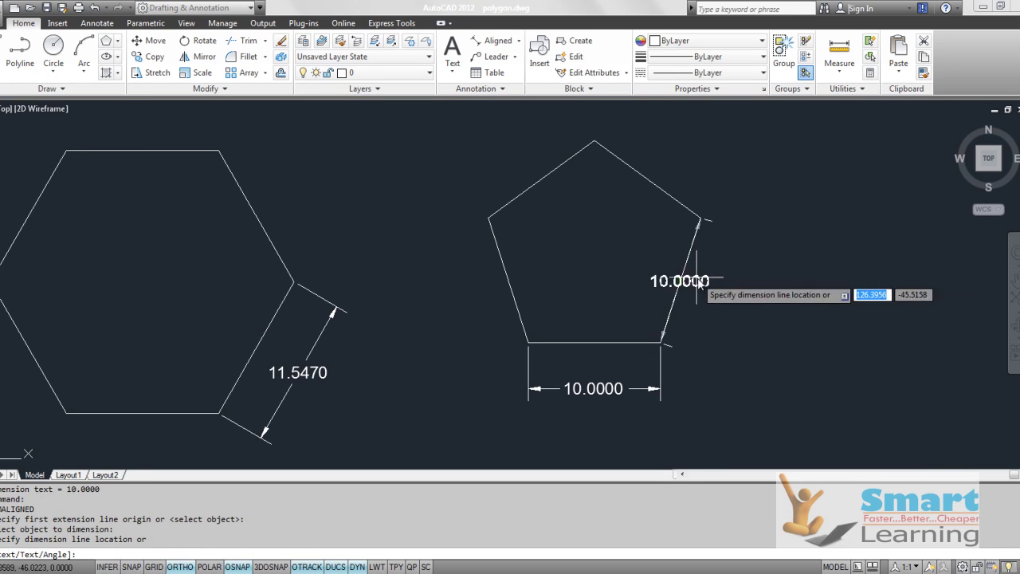
left_click(716, 292)
scroll(574, 327, "down", 3)
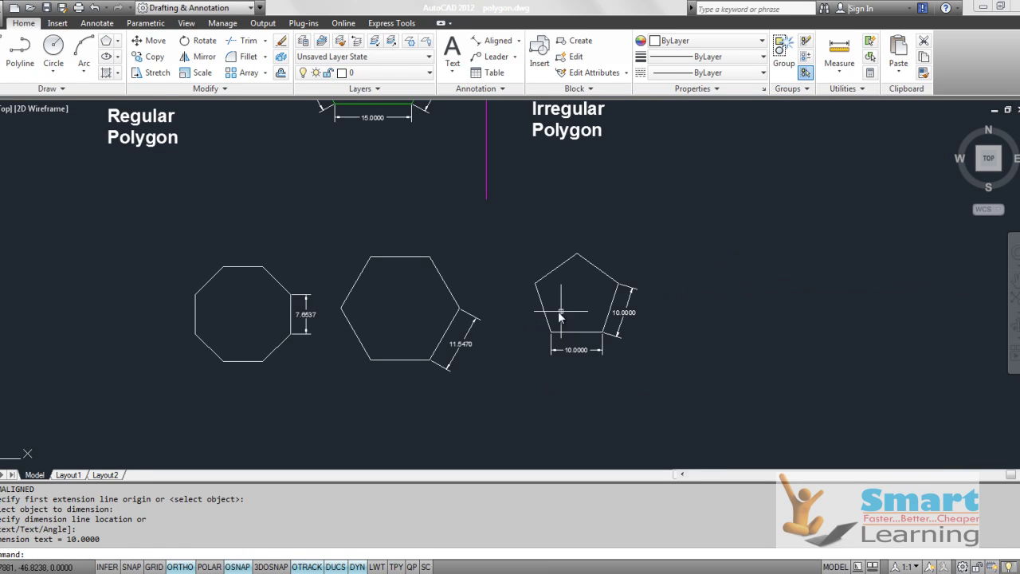
middle_click_drag(424, 265, 427, 319)
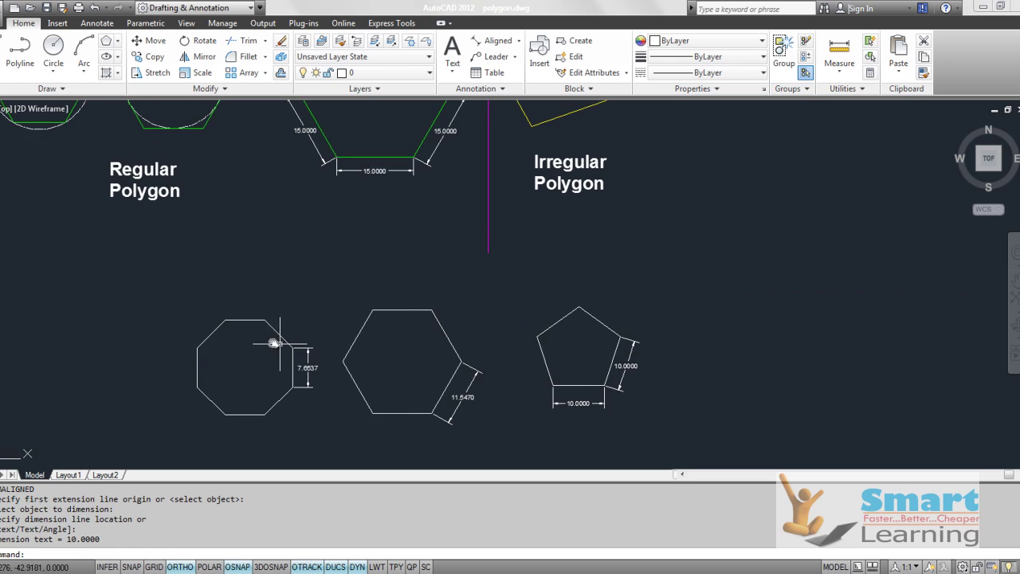
middle_click_drag(550, 290, 511, 385)
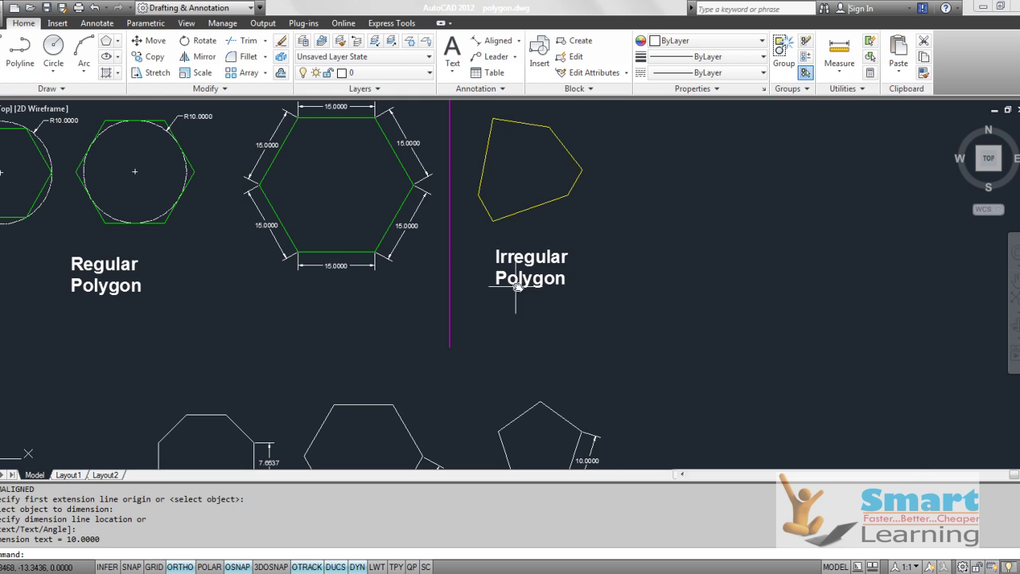
scroll(571, 252, "down", 2)
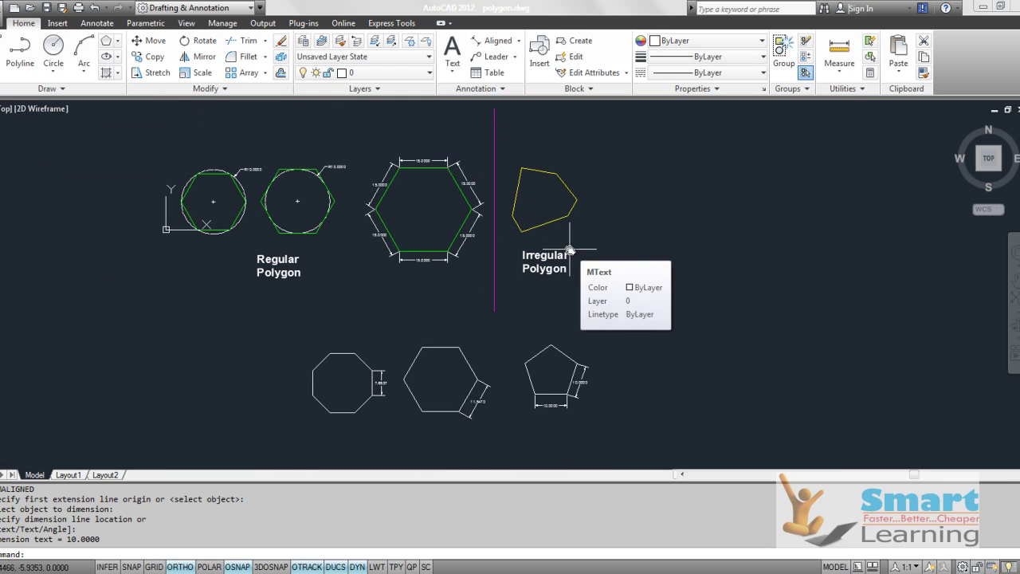